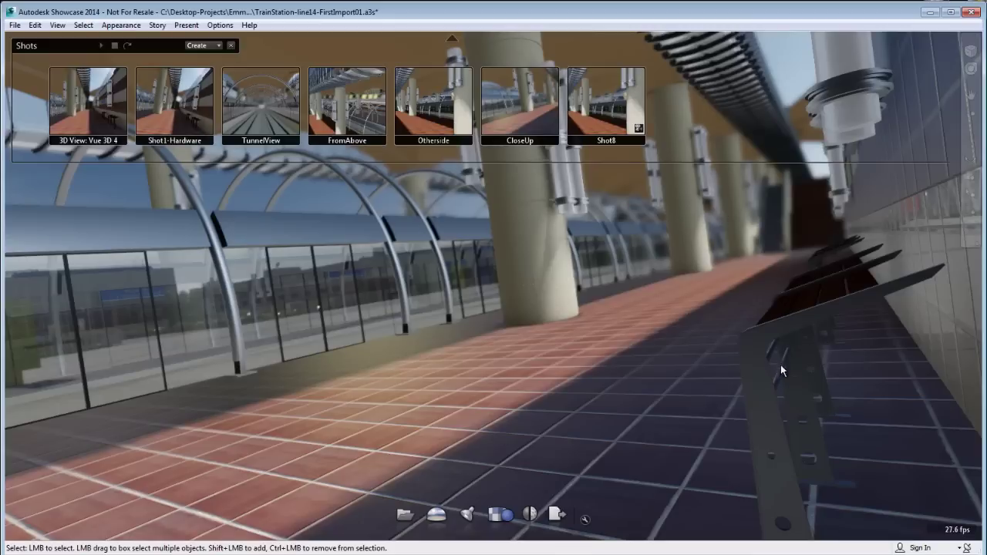
# - Turn on ray tracing, focus the camera's depth of field on a picked point beside the bench at 138 cm, and set the F-stop to 3.5
pyautogui.hotkey('ctrl', 'r')
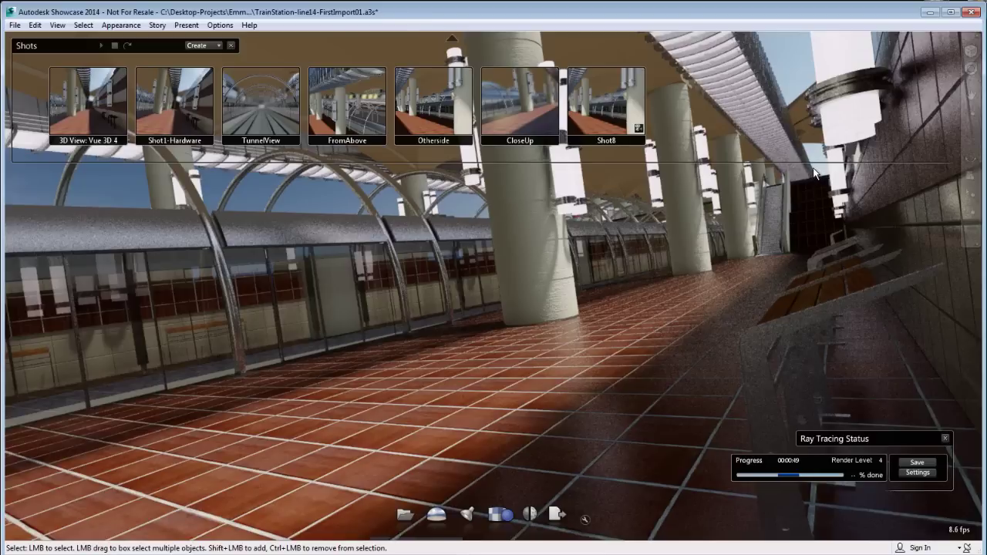
pyautogui.click(57, 25)
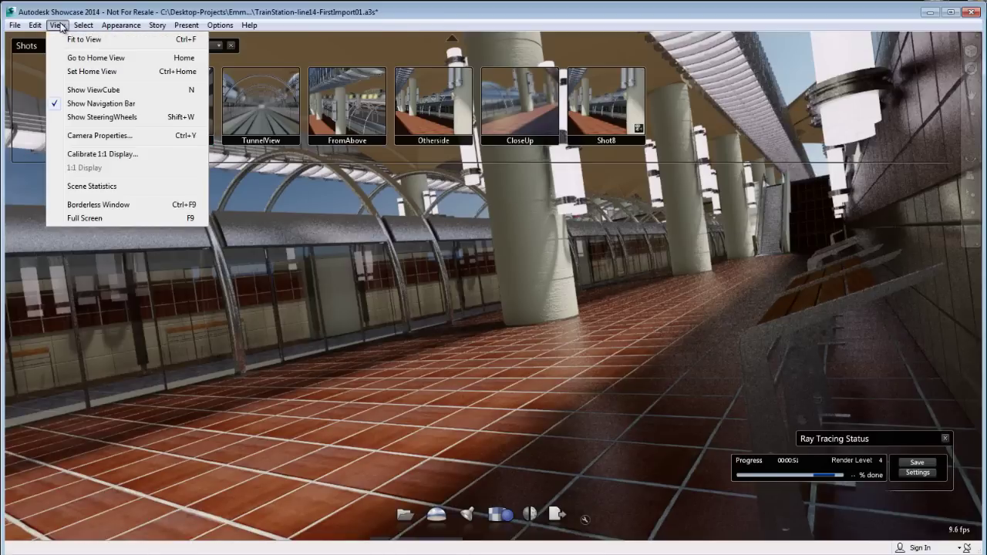
pyautogui.click(83, 137)
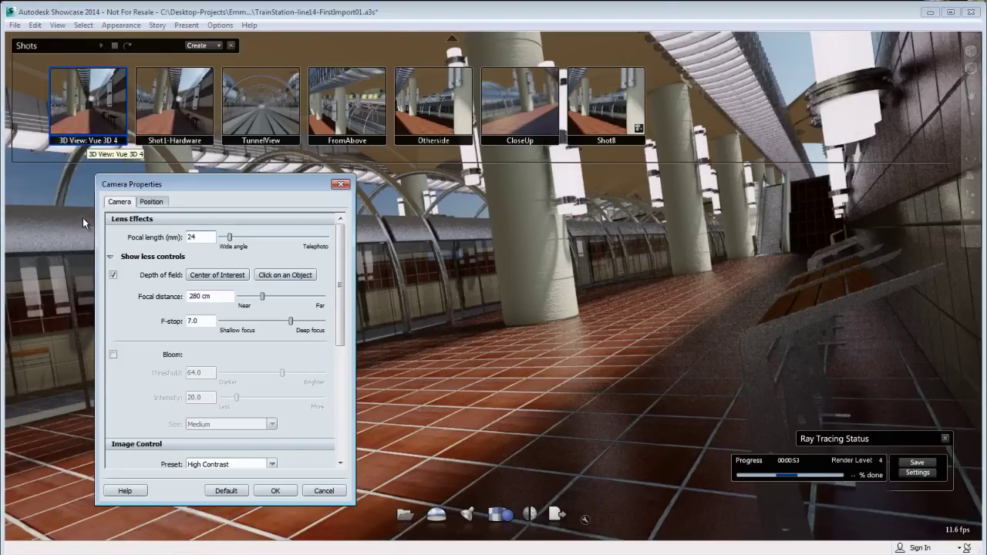
pyautogui.click(285, 282)
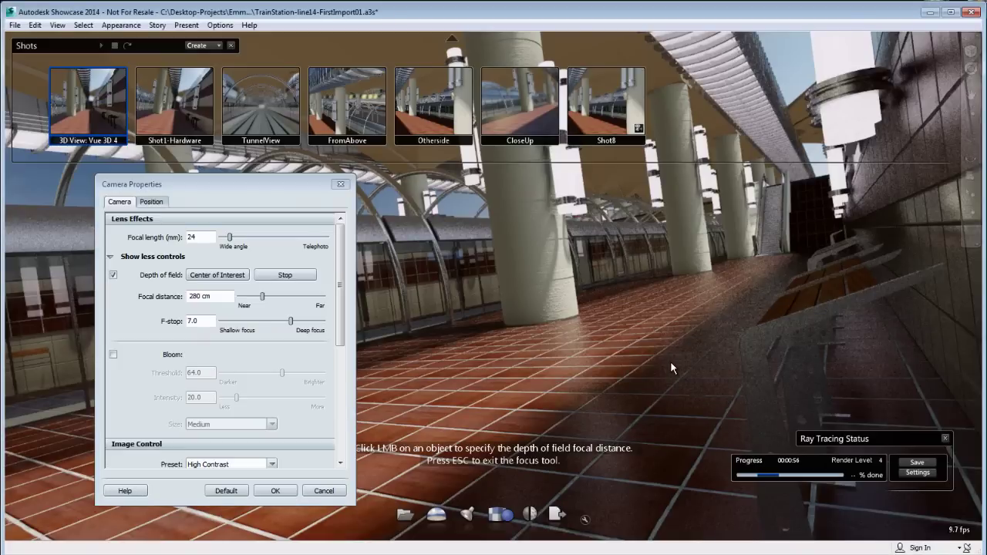
pyautogui.click(708, 357)
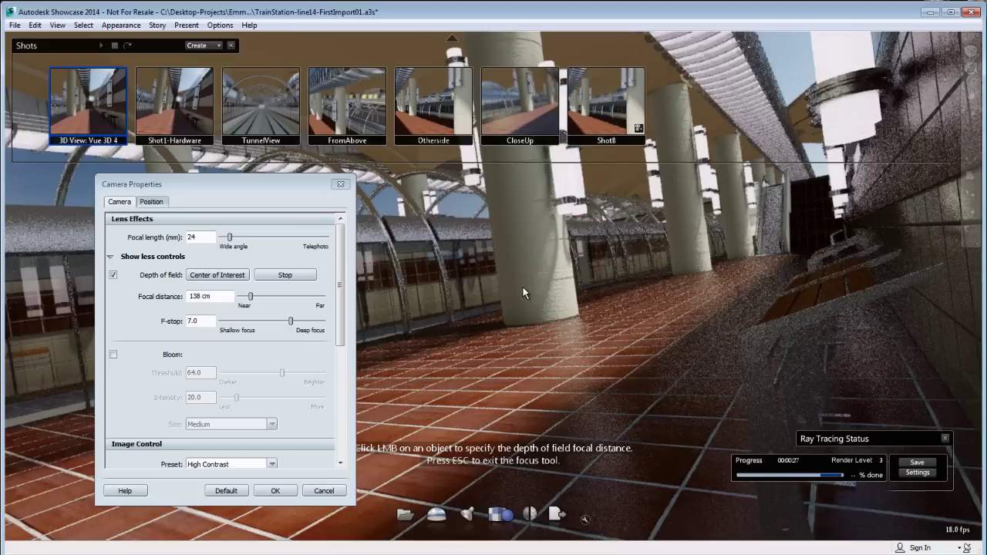
pyautogui.moveTo(293, 327); pyautogui.dragTo(253, 333)
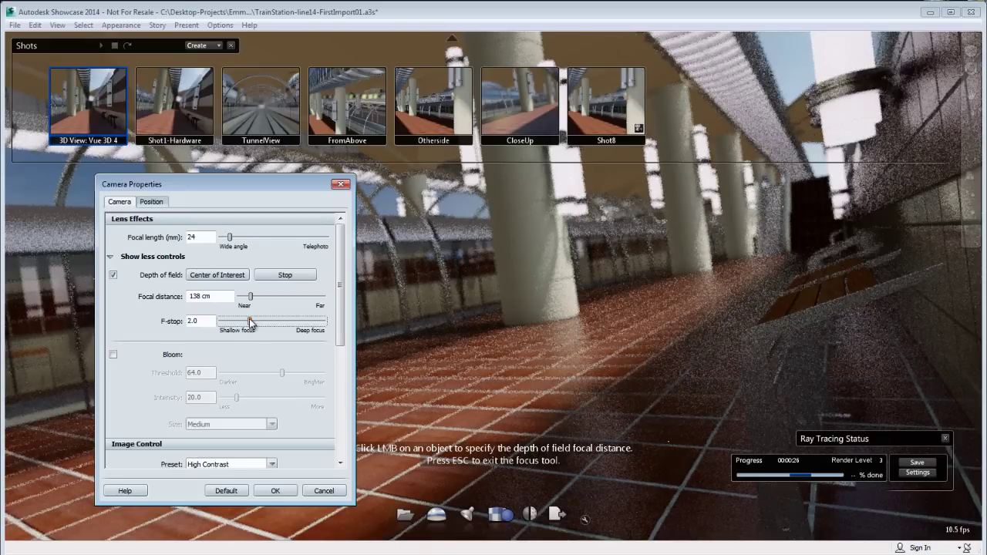
pyautogui.moveTo(250, 322); pyautogui.dragTo(266, 321)
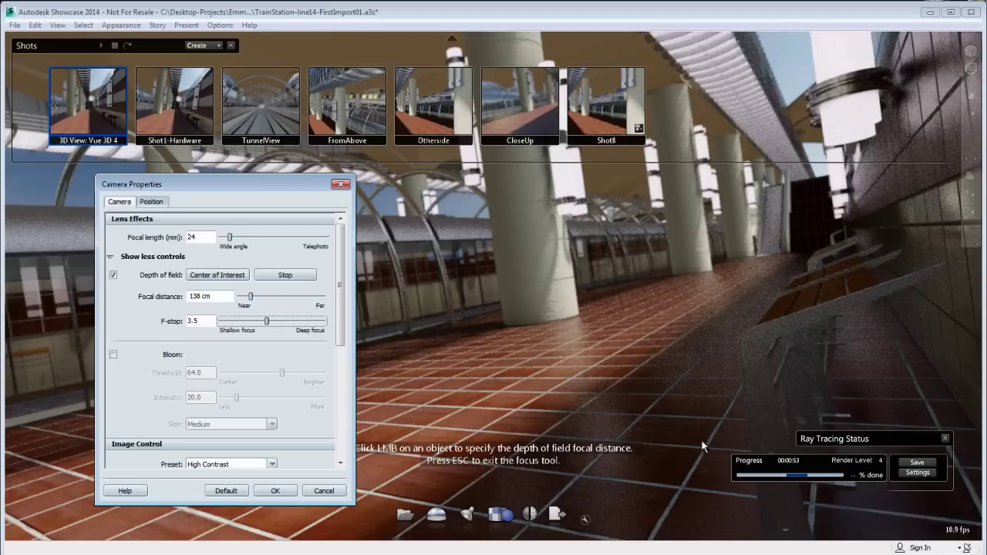
# - Save the ray-traced image in the Renderings folder as a JPEG named DOF-test01
pyautogui.click(912, 463)
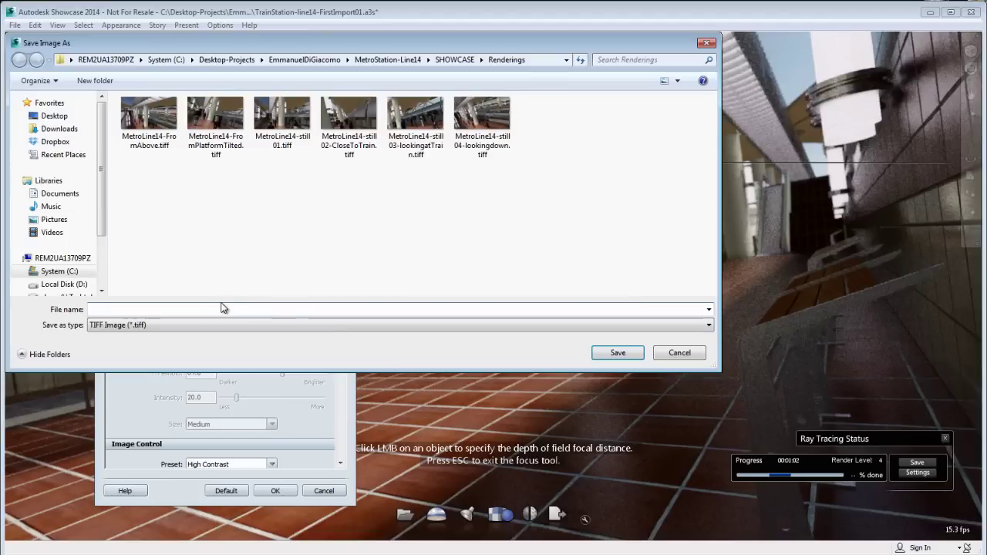
pyautogui.click(222, 309)
pyautogui.write('D')
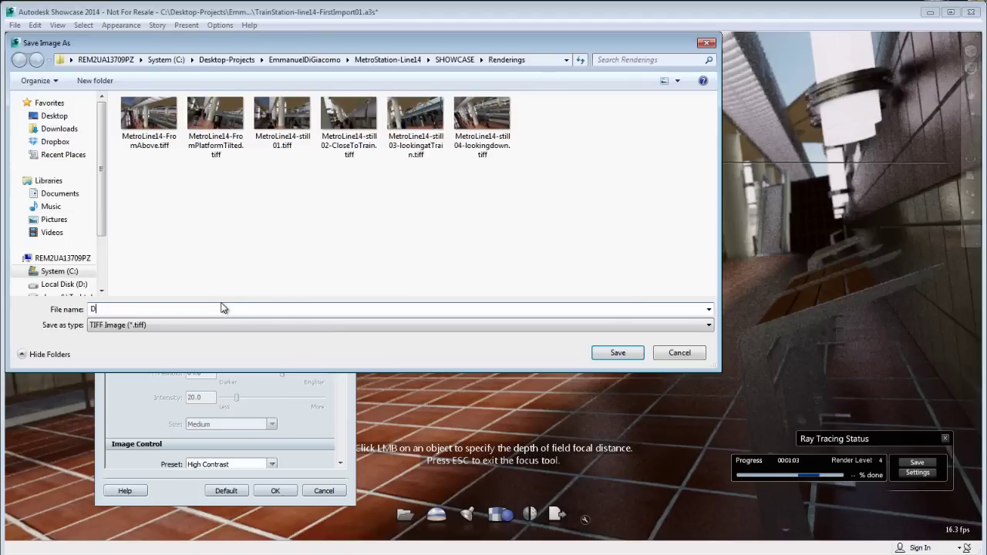
pyautogui.write('OF-test01')
pyautogui.click(401, 325)
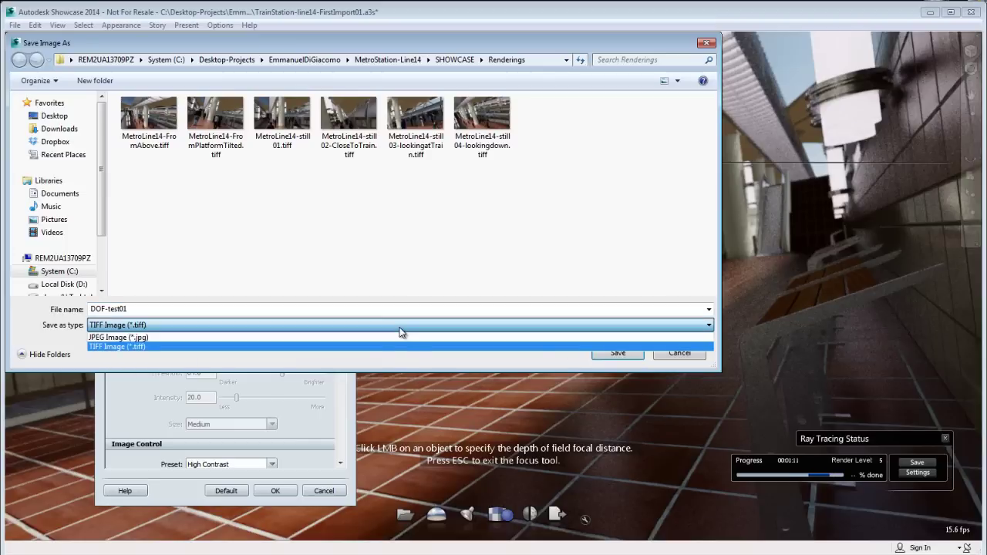
pyautogui.click(402, 345)
pyautogui.click(615, 353)
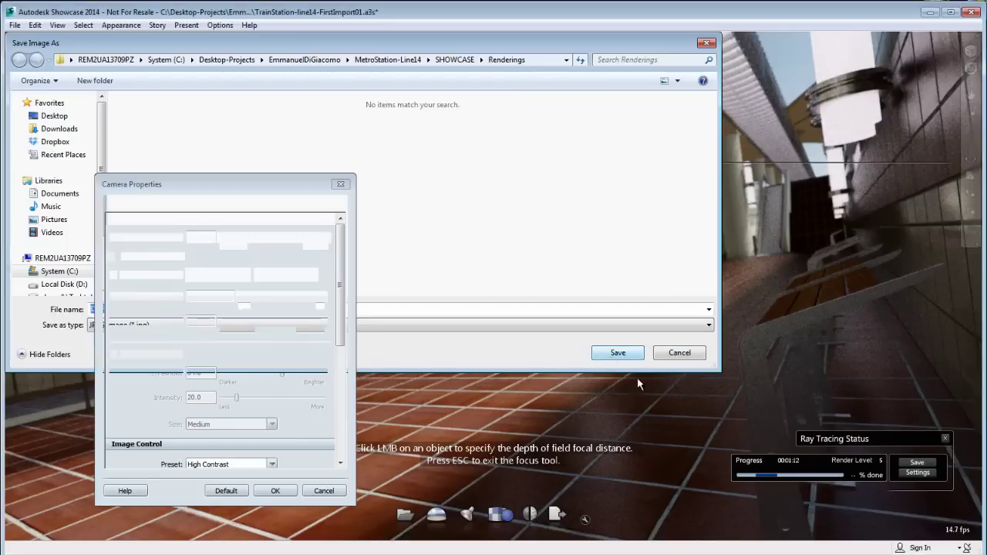
# - Refocus the camera to 1601 cm and create a shot named CloseUp-Raytraced that uses its saved depth of field, bloom and compensation values
pyautogui.click(635, 414)
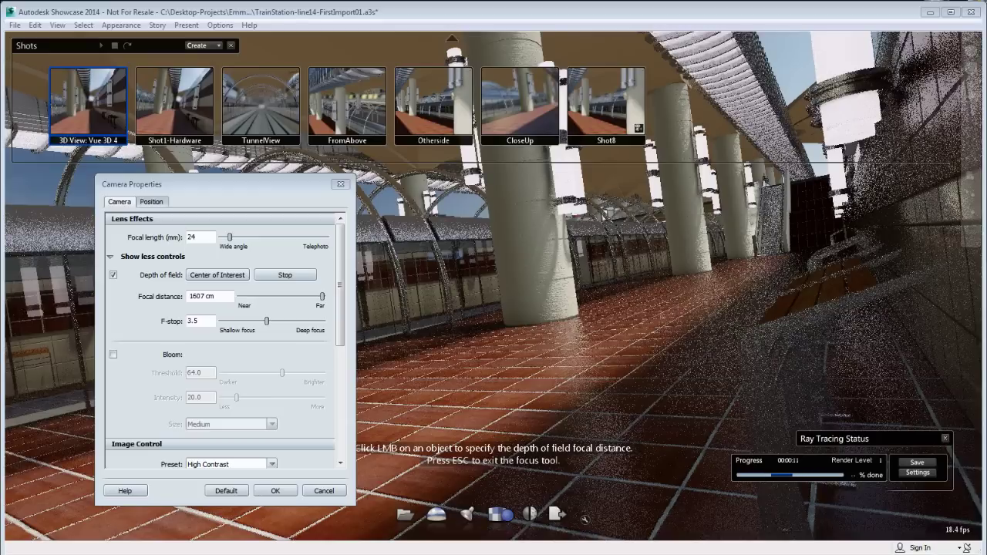
pyautogui.click(636, 414)
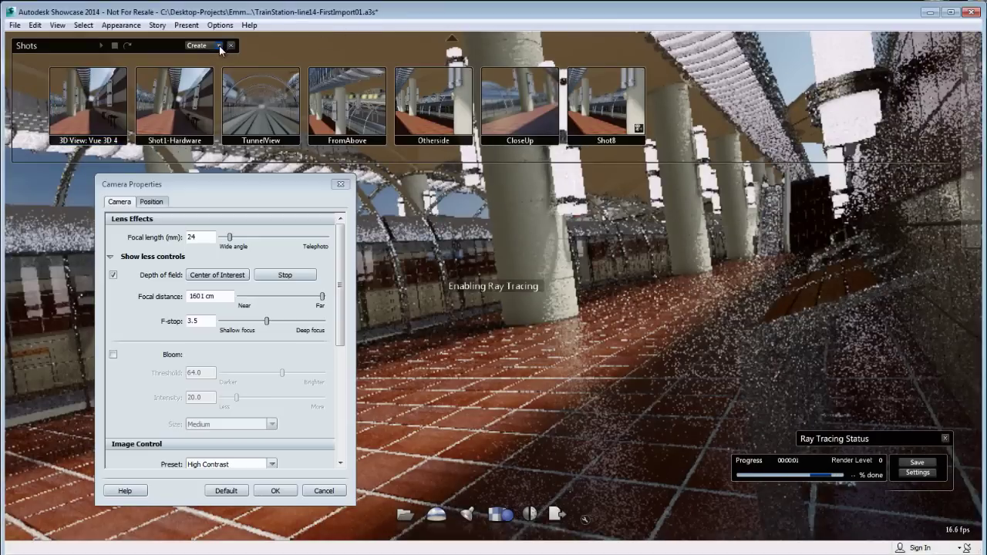
pyautogui.click(220, 46)
pyautogui.click(242, 51)
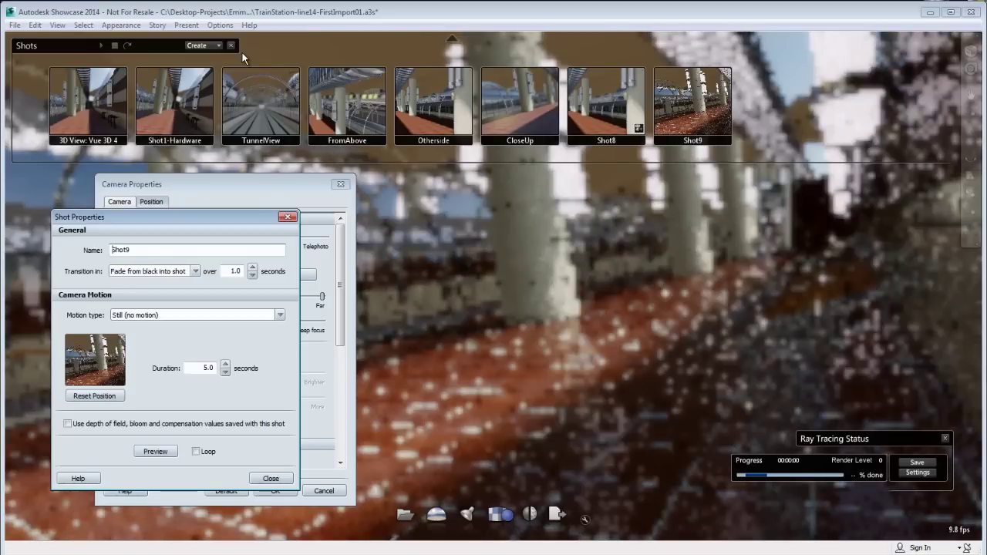
pyautogui.write('CloseUp-R')
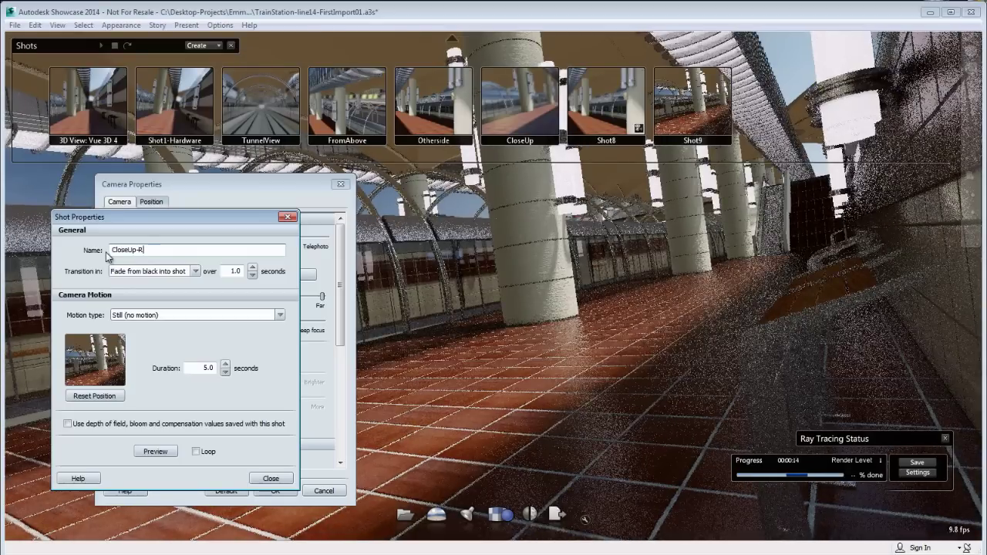
pyautogui.write('aytrace')
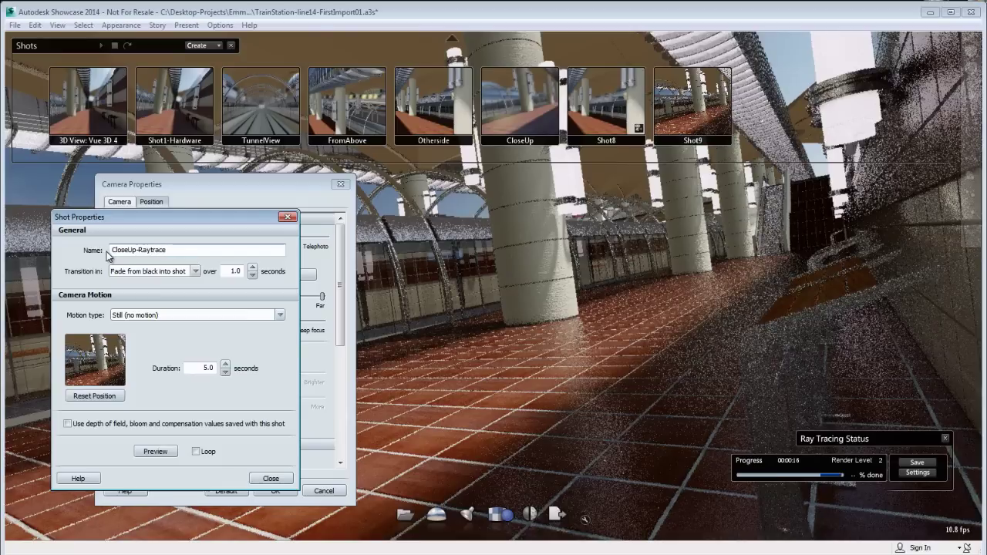
pyautogui.write('d')
pyautogui.click(68, 423)
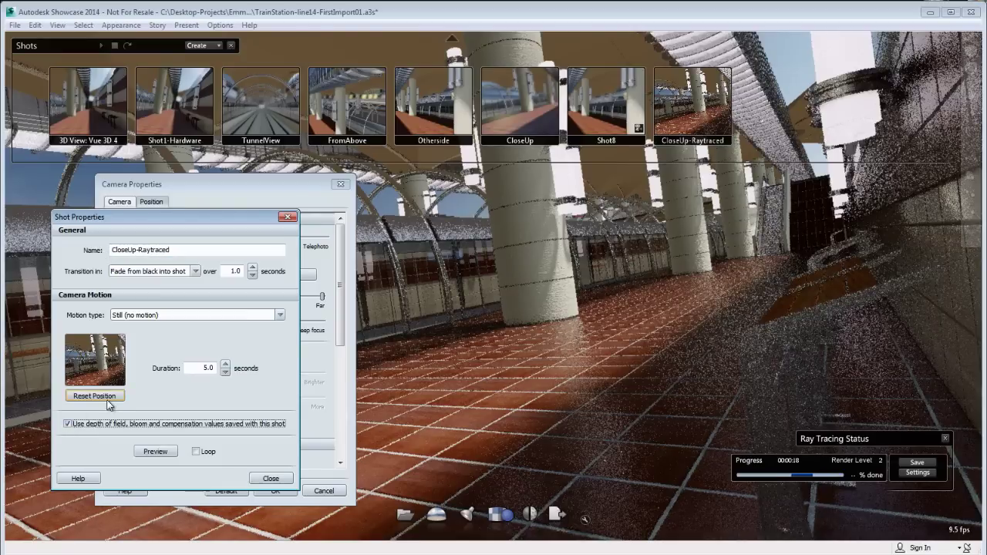
pyautogui.click(271, 479)
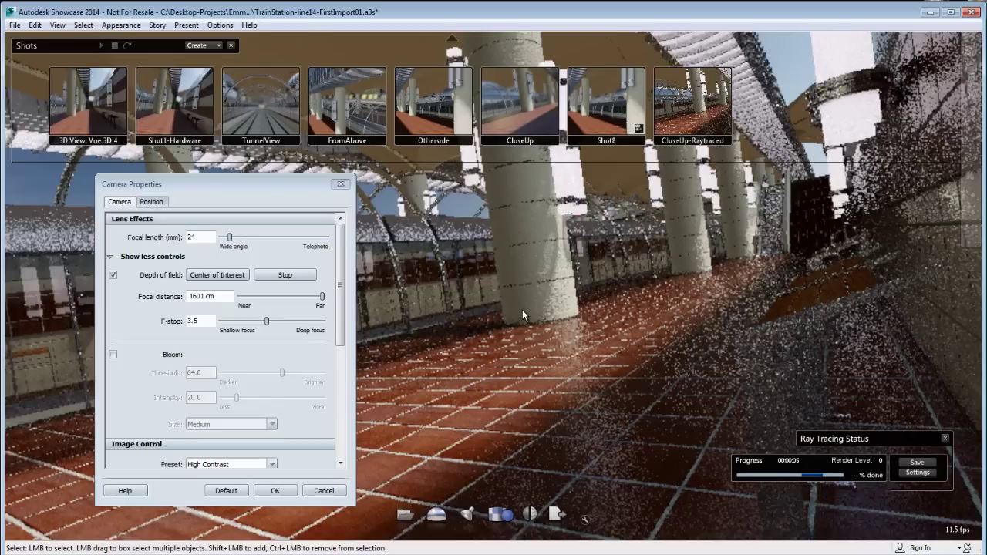
# - Close the camera properties, return to hardware rendering and play the CloseUp shot
pyautogui.click(341, 186)
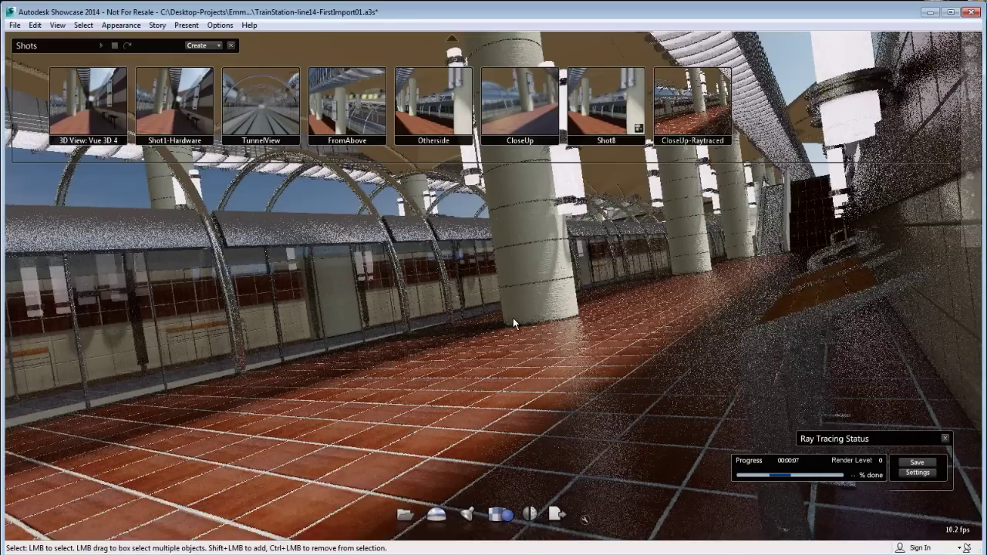
pyautogui.hotkey('ctrl', 'r')
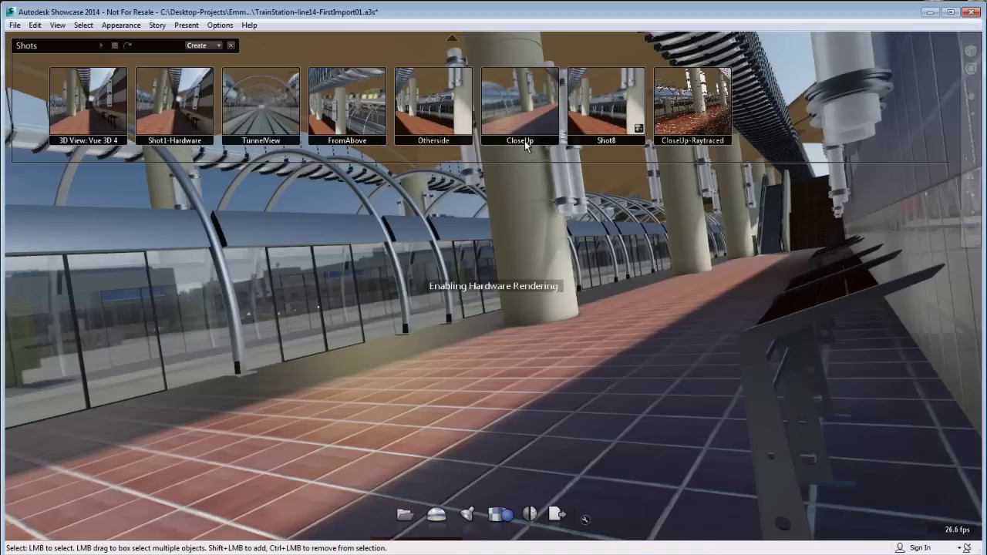
pyautogui.click(510, 120)
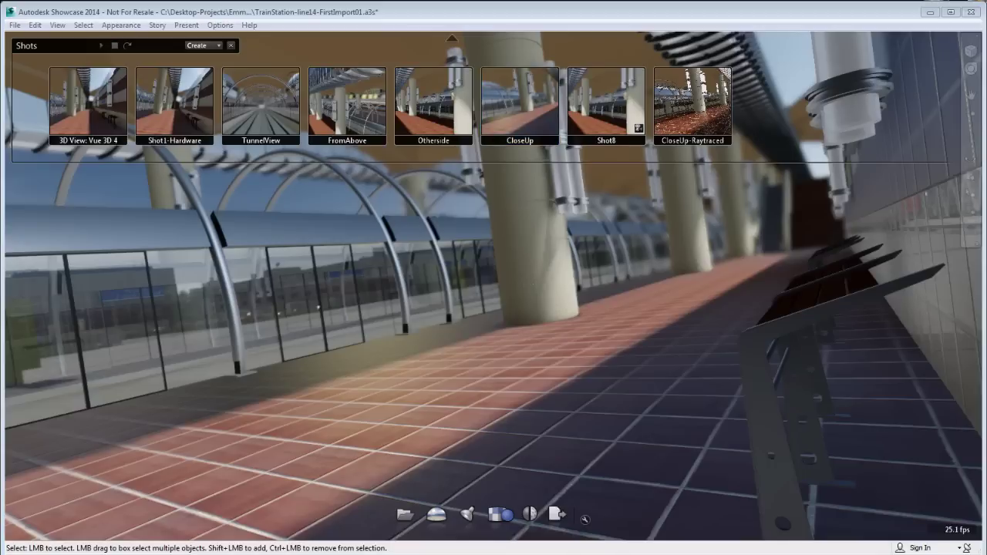
# - Switch to the Renderings folder in Windows Explorer, view DOF-test01.jpg against the hardware-rendered scene, and close the image
pyautogui.hotkey('alt', 'Tab')
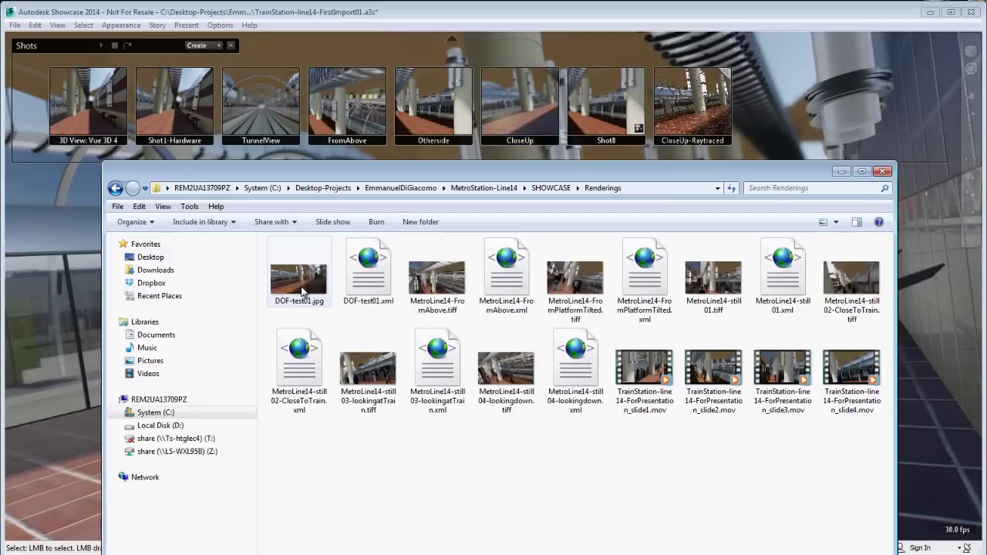
pyautogui.doubleClick(304, 265)
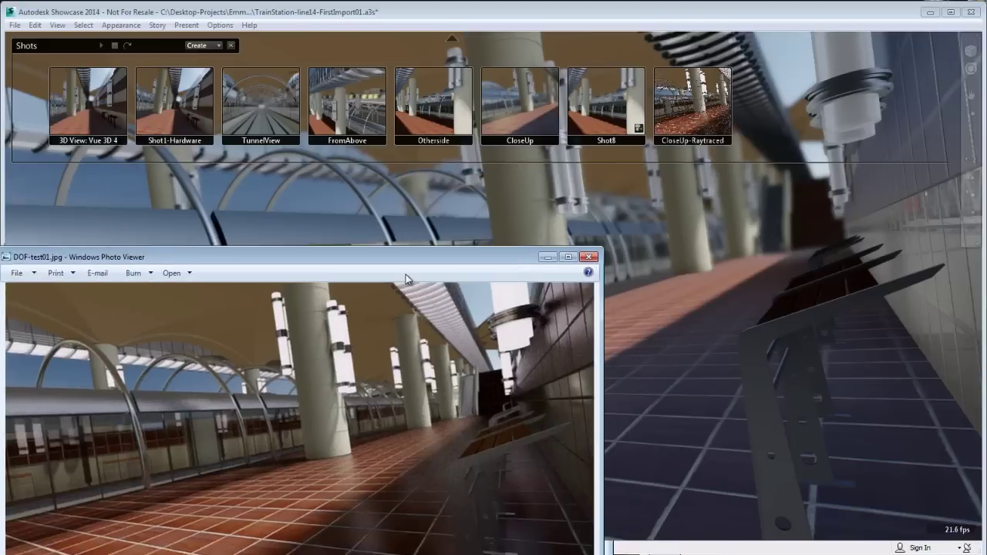
pyautogui.moveTo(437, 258); pyautogui.dragTo(563, 282)
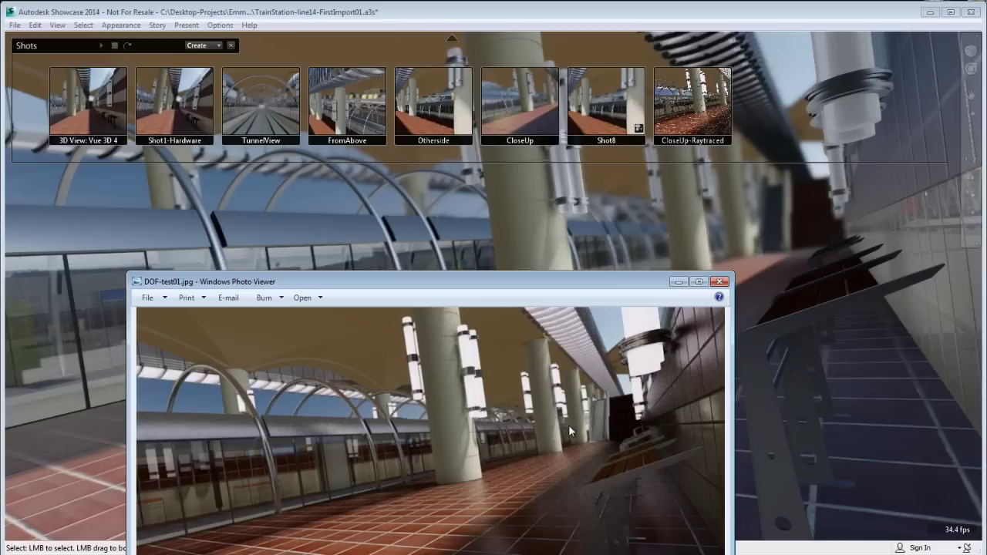
pyautogui.click(720, 282)
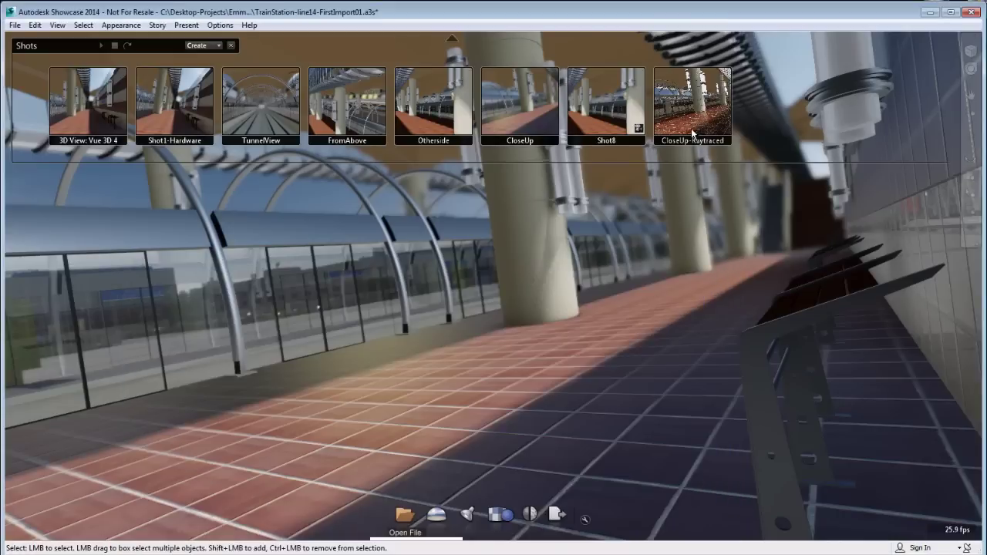
# - Recall the CloseUp-Raytraced shot and set the camera's F-stop to 2.5
pyautogui.click(692, 128)
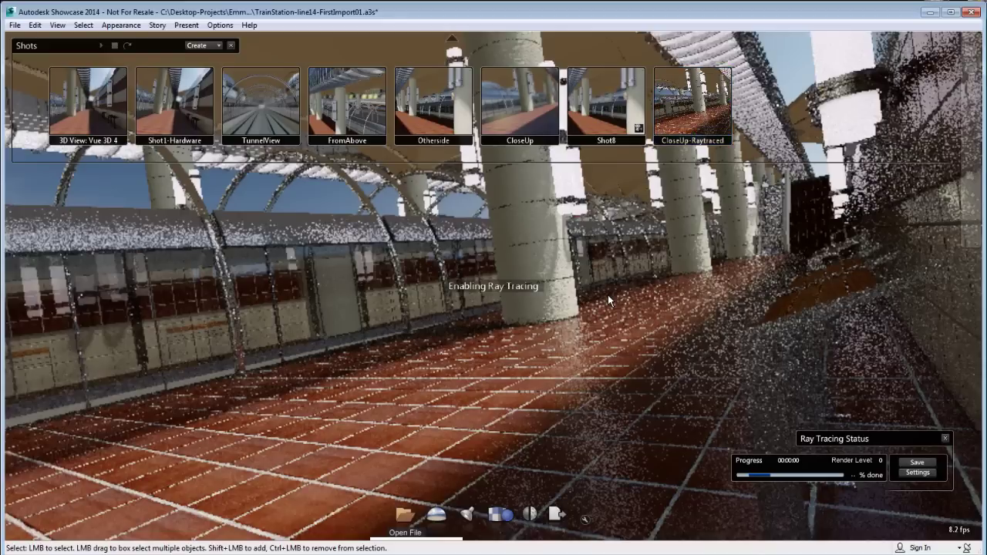
pyautogui.click(57, 26)
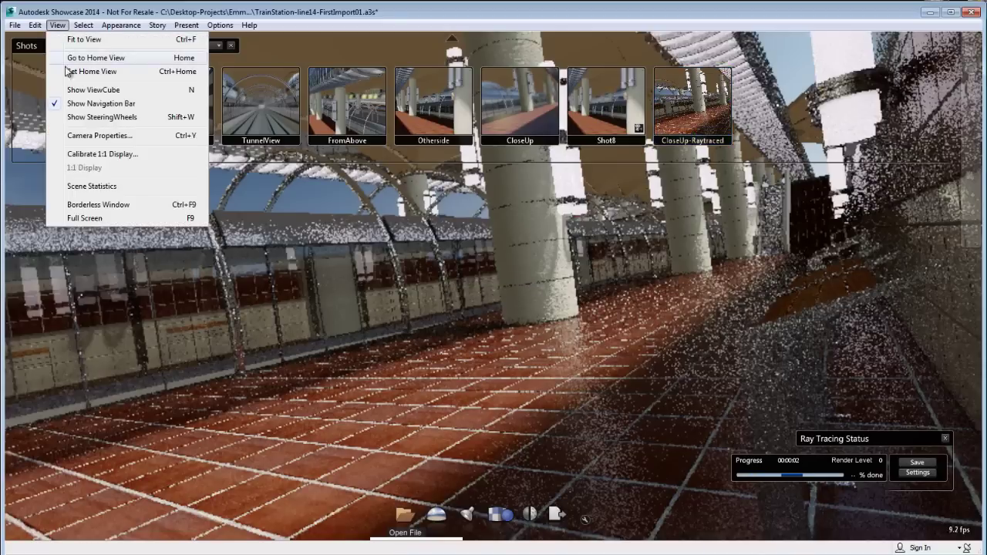
pyautogui.click(77, 133)
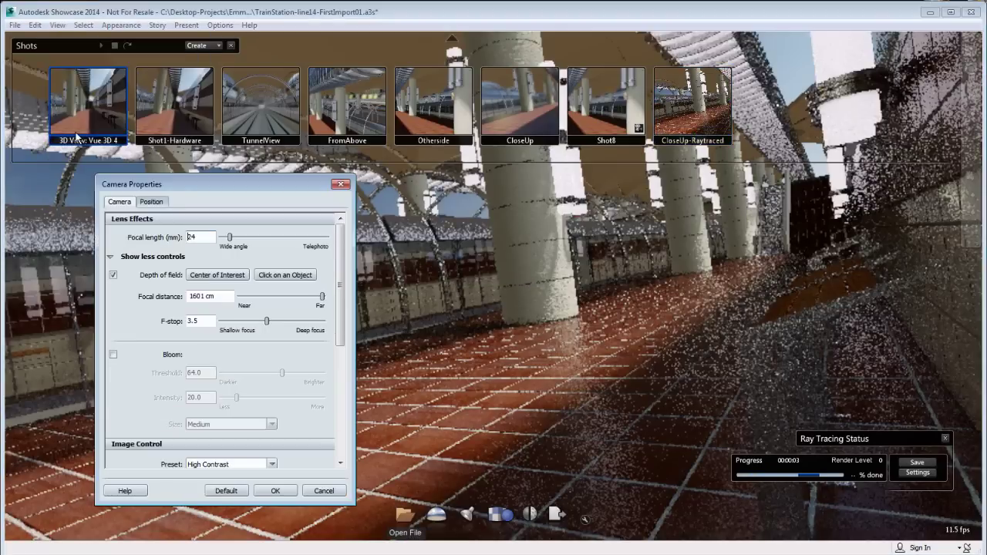
pyautogui.doubleClick(208, 320)
pyautogui.write('2.5')
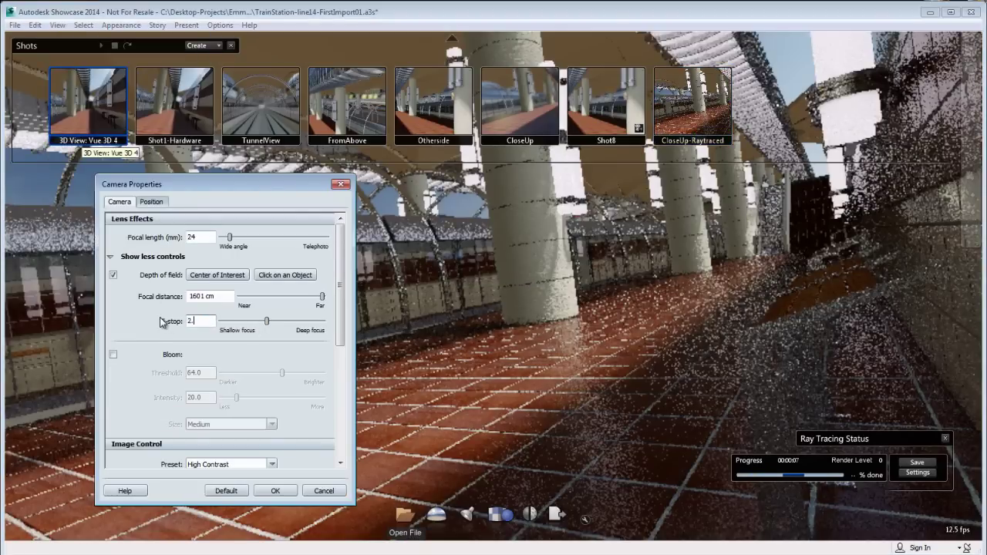
pyautogui.press('Return')
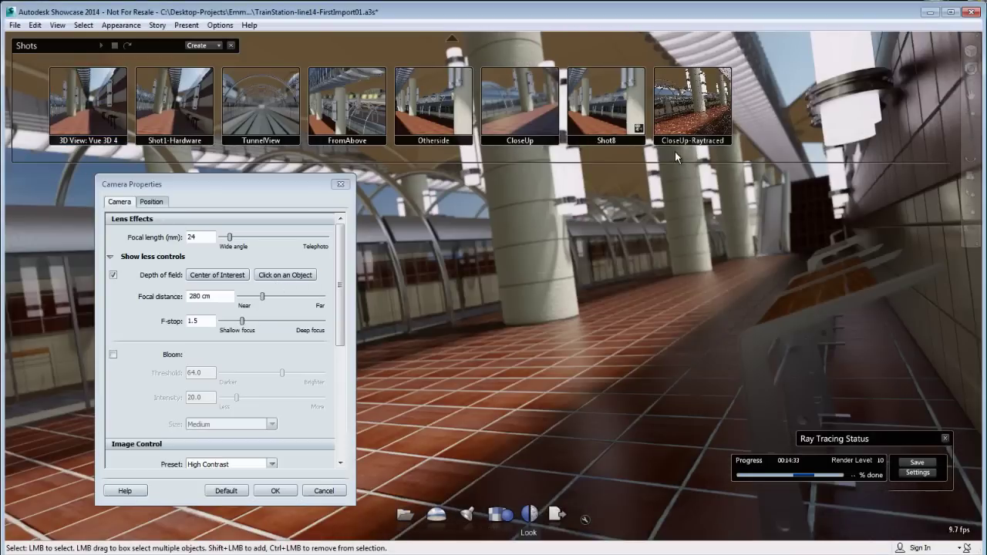
# - Reset the CloseUp-Raytraced shot's position in its properties so it stores the current camera settings
pyautogui.rightClick(683, 121)
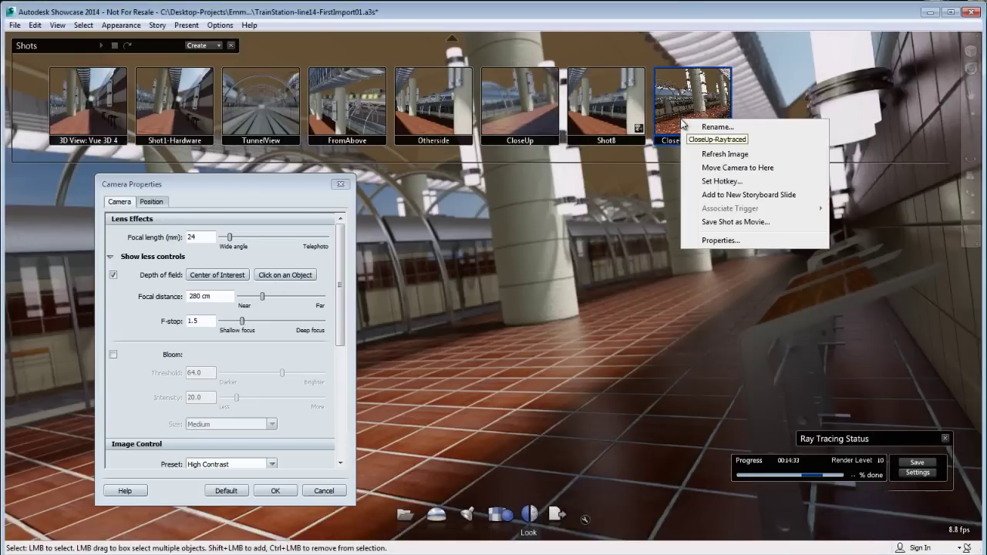
pyautogui.click(727, 236)
pyautogui.click(437, 370)
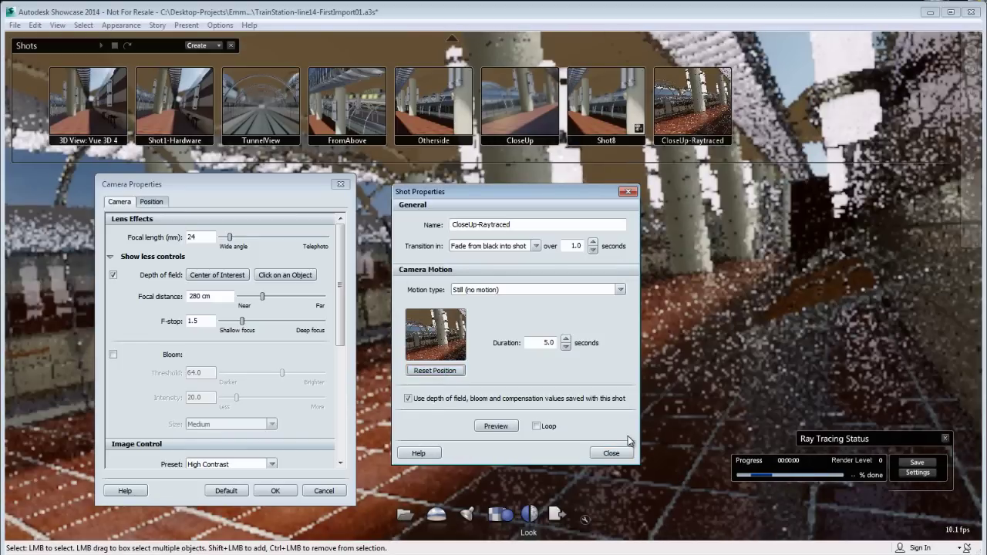
pyautogui.click(611, 454)
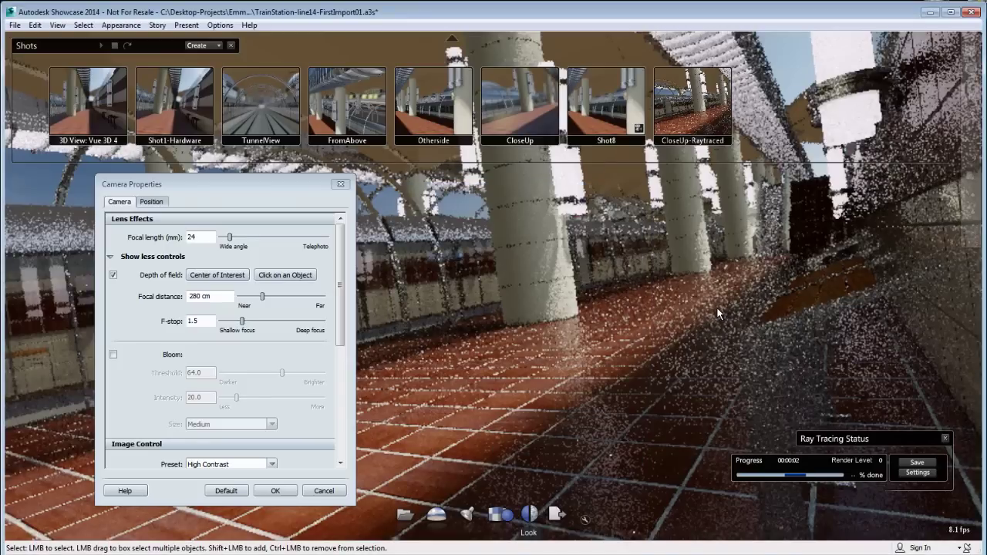
# - Switch to hardware rendering, play the CloseUp shot and close the camera properties
pyautogui.hotkey('ctrl', 'r')
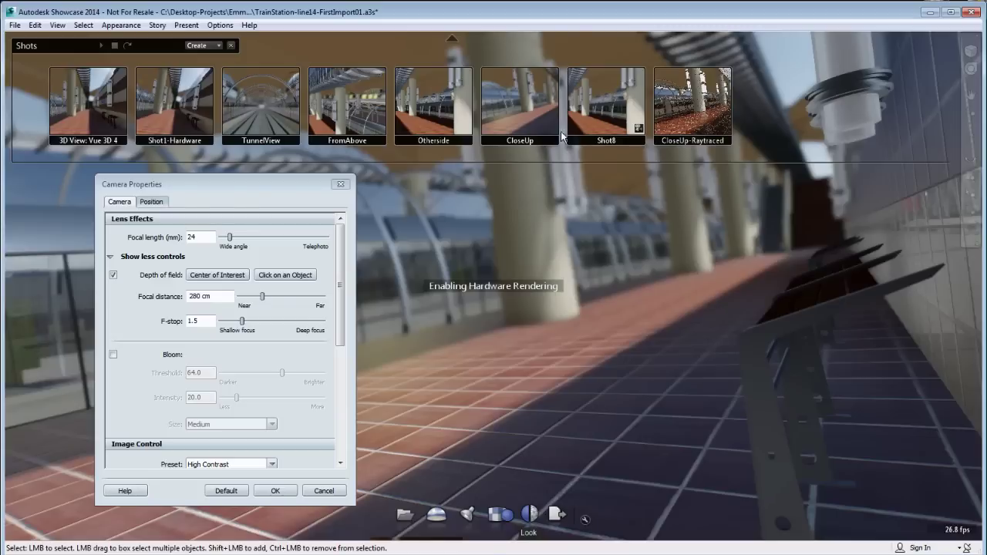
pyautogui.click(515, 119)
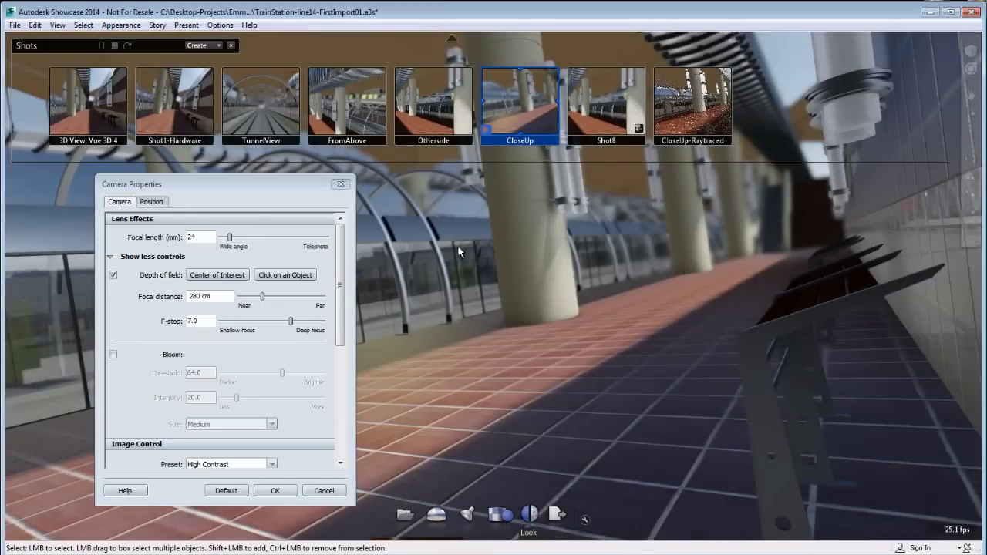
pyautogui.click(341, 185)
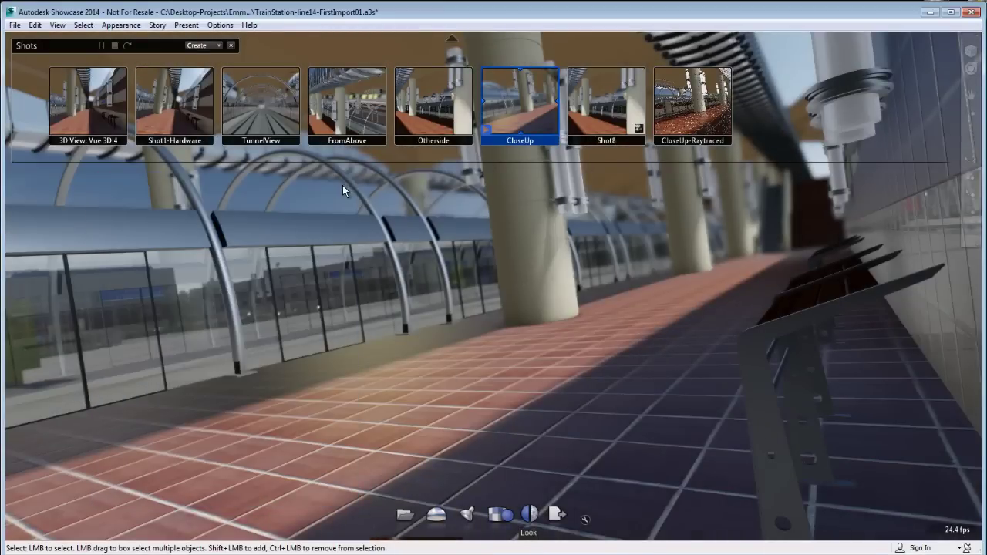
# - Switch to Windows Photo Viewer, place DOF-Final.jpg beside the scene to compare the depth of field, and minimize the viewer
pyautogui.hotkey('alt', 'Tab')
pyautogui.moveTo(624, 150); pyautogui.dragTo(206, 220)
pyautogui.moveTo(204, 226); pyautogui.dragTo(23, 160)
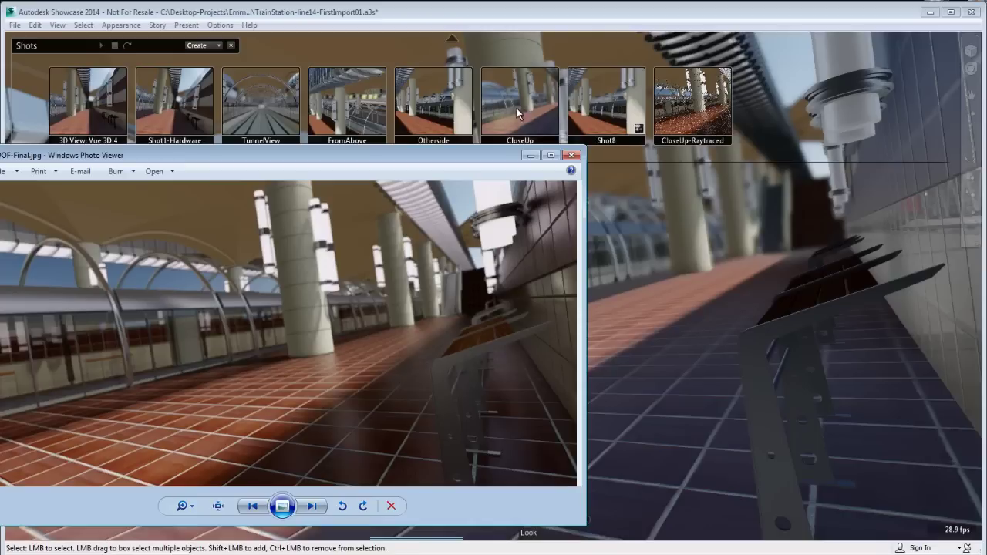
pyautogui.click(530, 156)
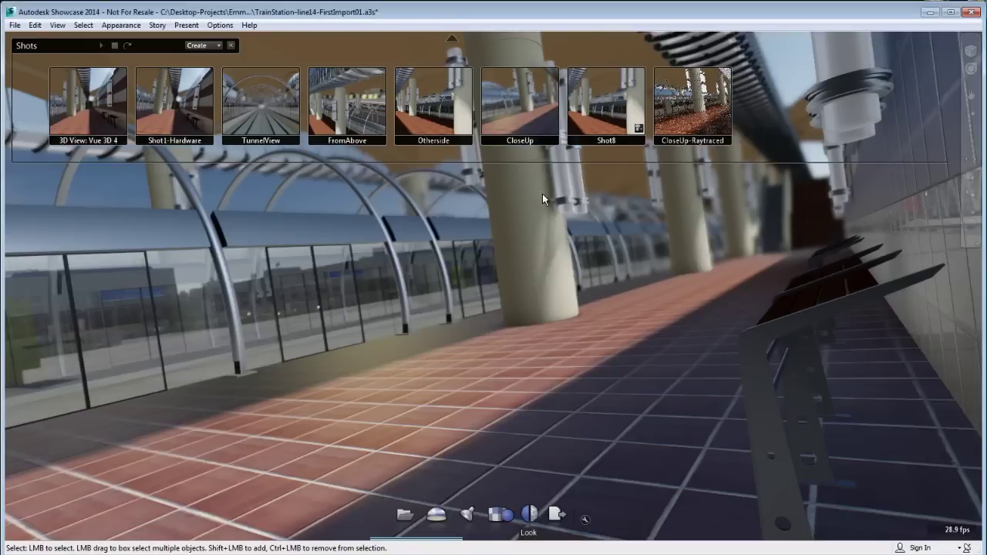
# - Play the CloseUp-Raytraced shot followed by the CloseUp shot to compare their depth of field
pyautogui.click(695, 122)
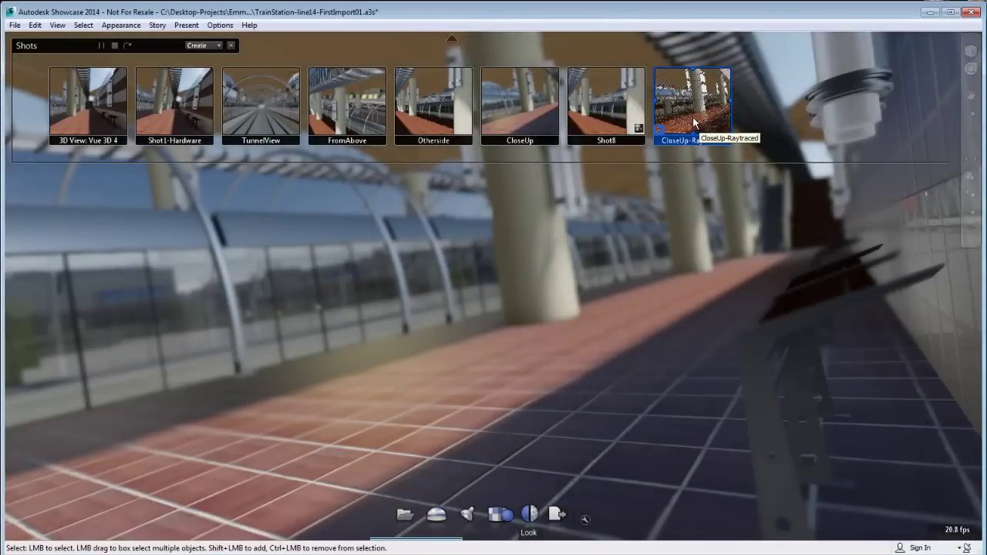
pyautogui.click(526, 94)
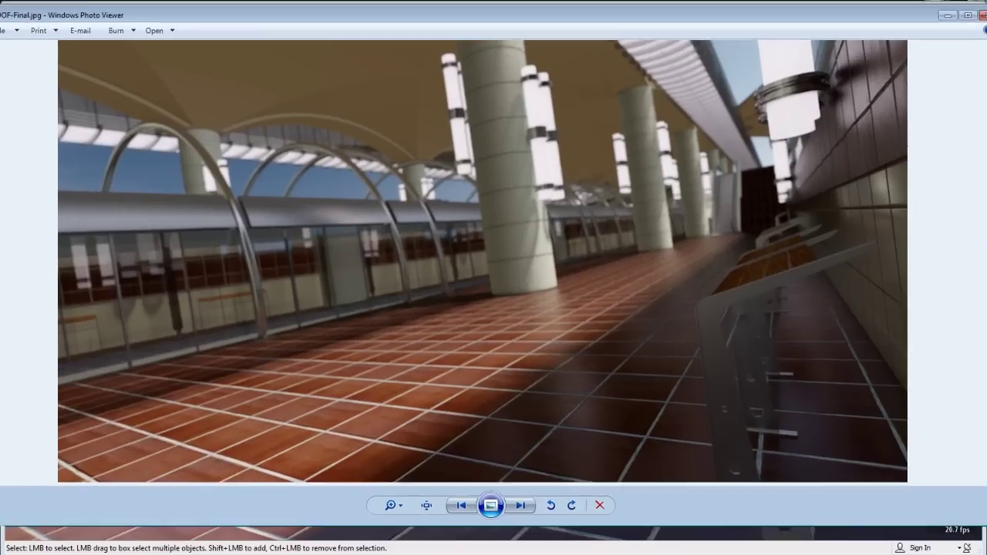